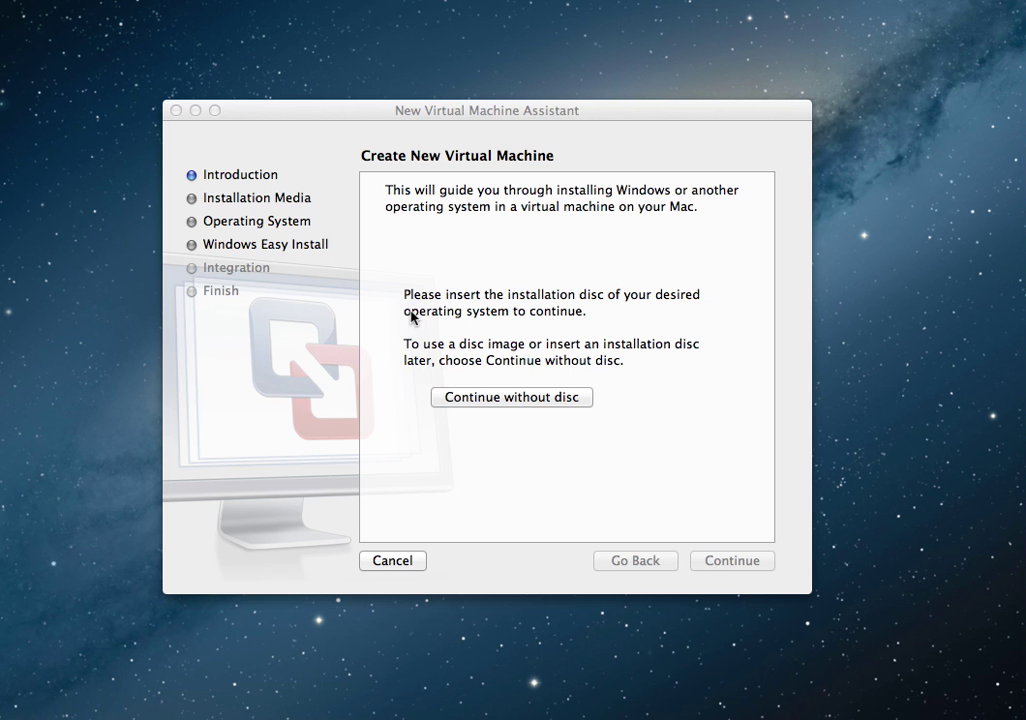
Step: Create the machine from the detected Windows 7 x64 disc image, accepting the Easy Install defaults
left_click(464, 400)
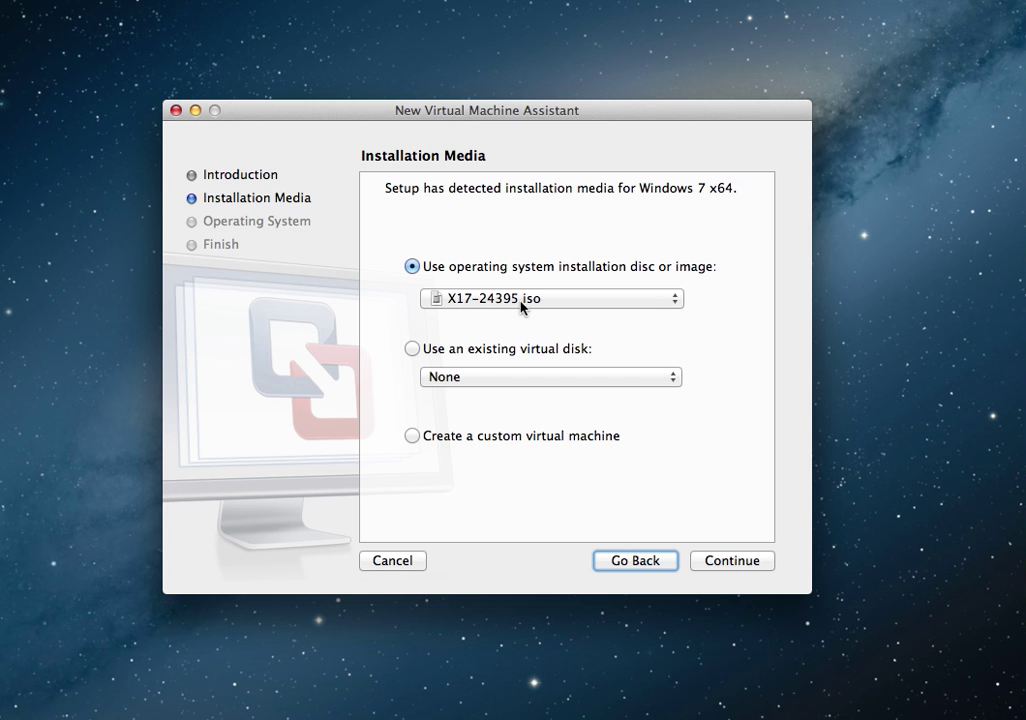
left_click(728, 559)
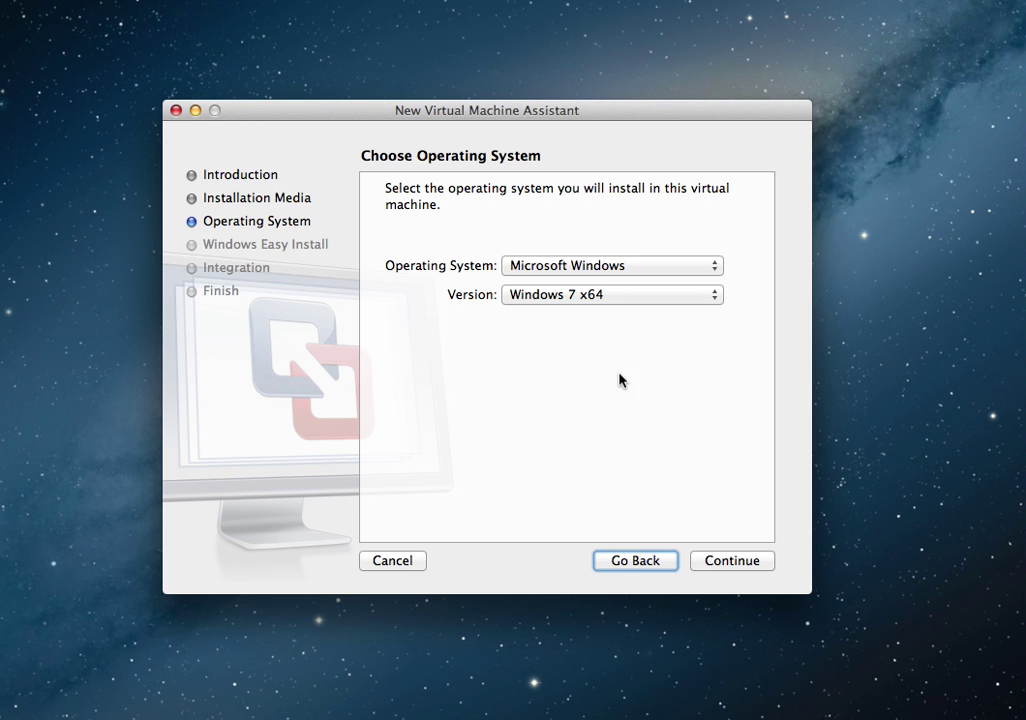
left_click(727, 565)
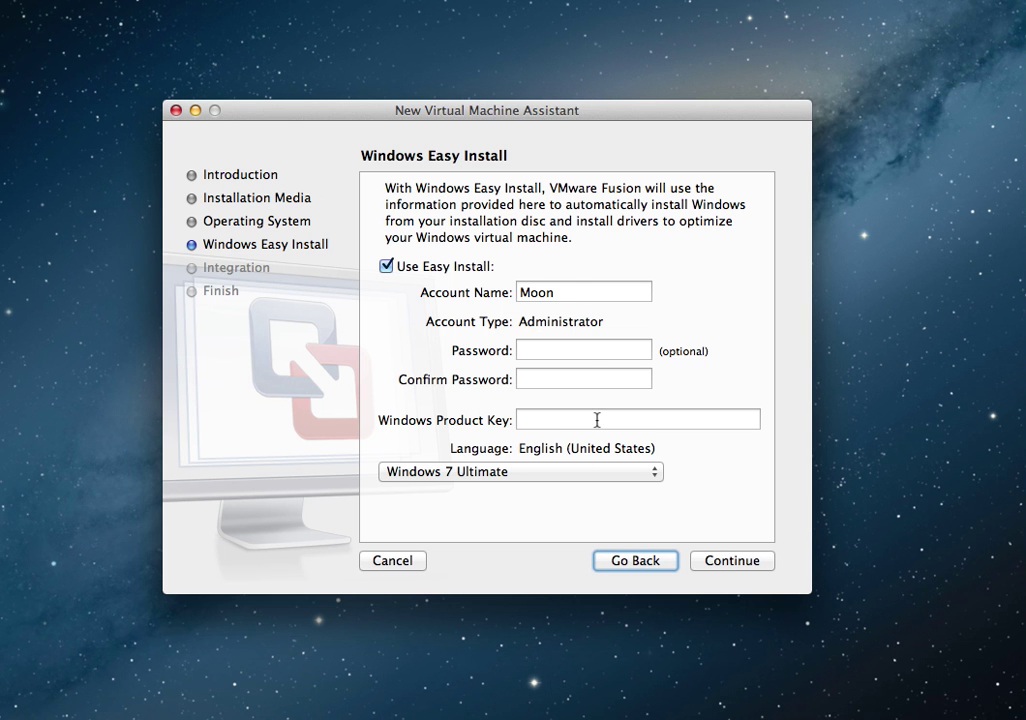
left_click(717, 560)
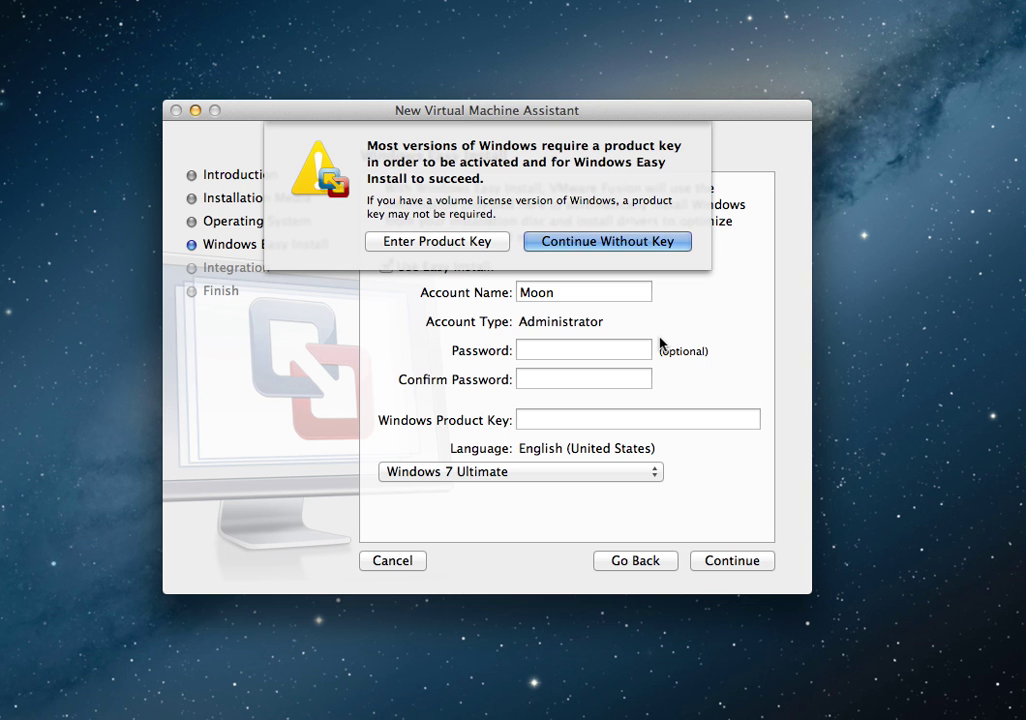
Step: Continue without a product key and choose the More Isolated integration level
left_click(558, 241)
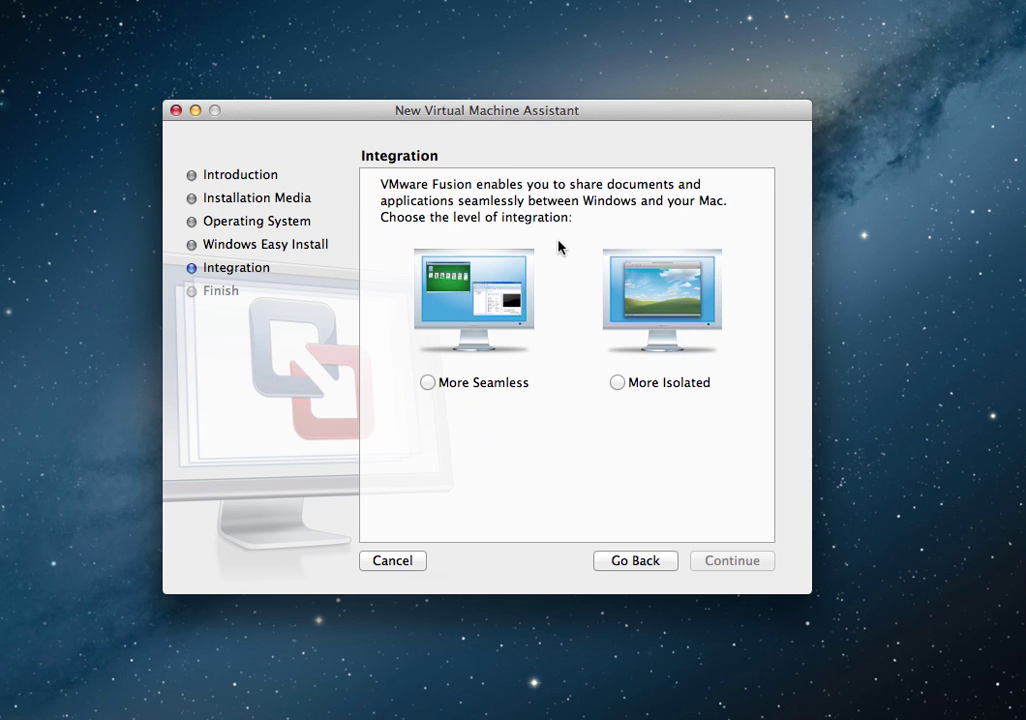
left_click(643, 287)
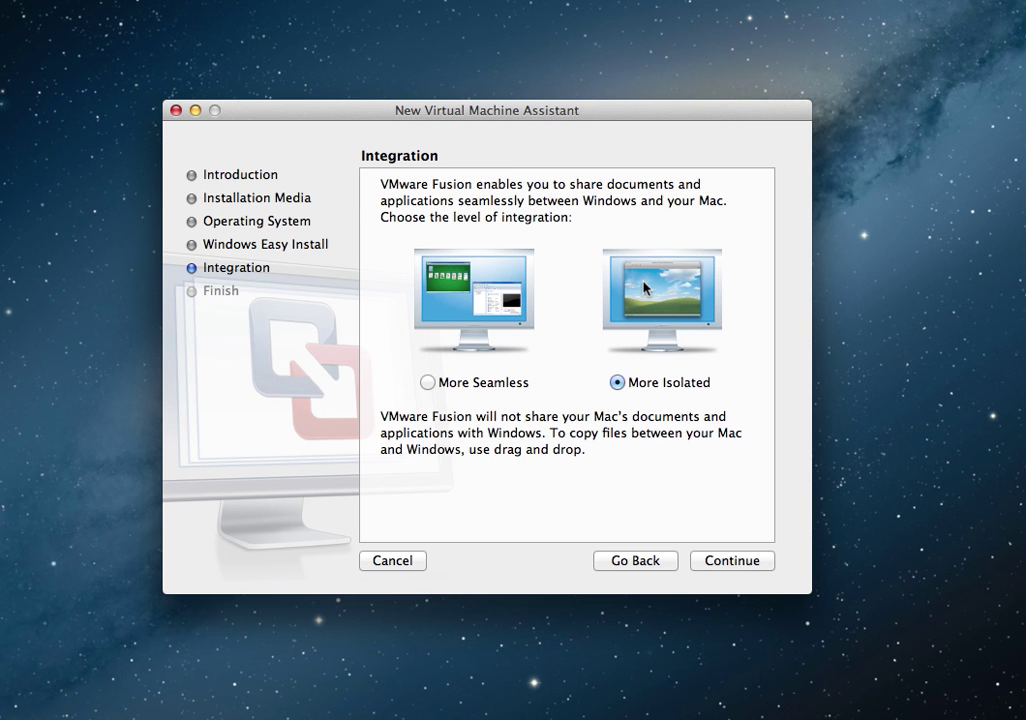
left_click(507, 297)
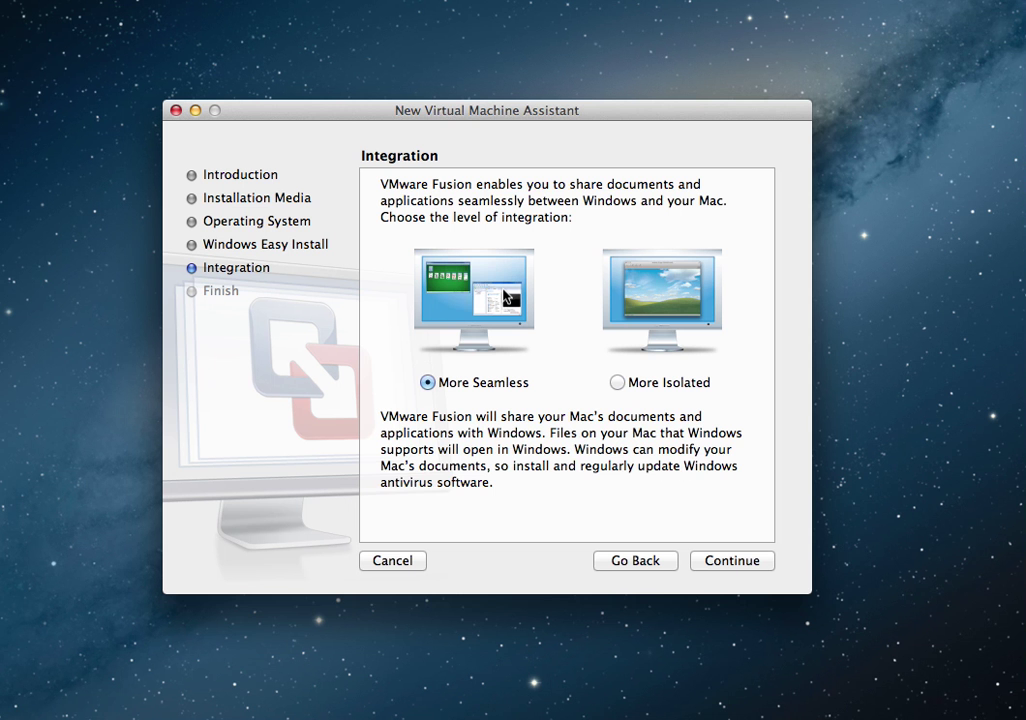
left_click(645, 310)
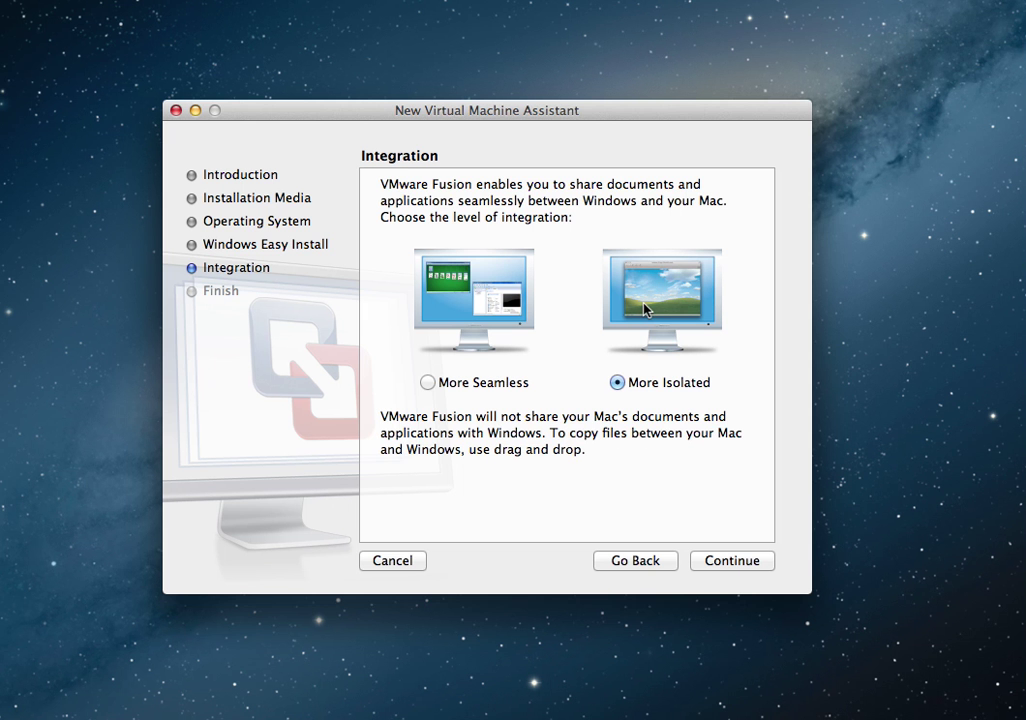
Step: Accept More Isolated integration to reach the Finish summary (1 GB memory, 60 GB disk)
left_click(722, 556)
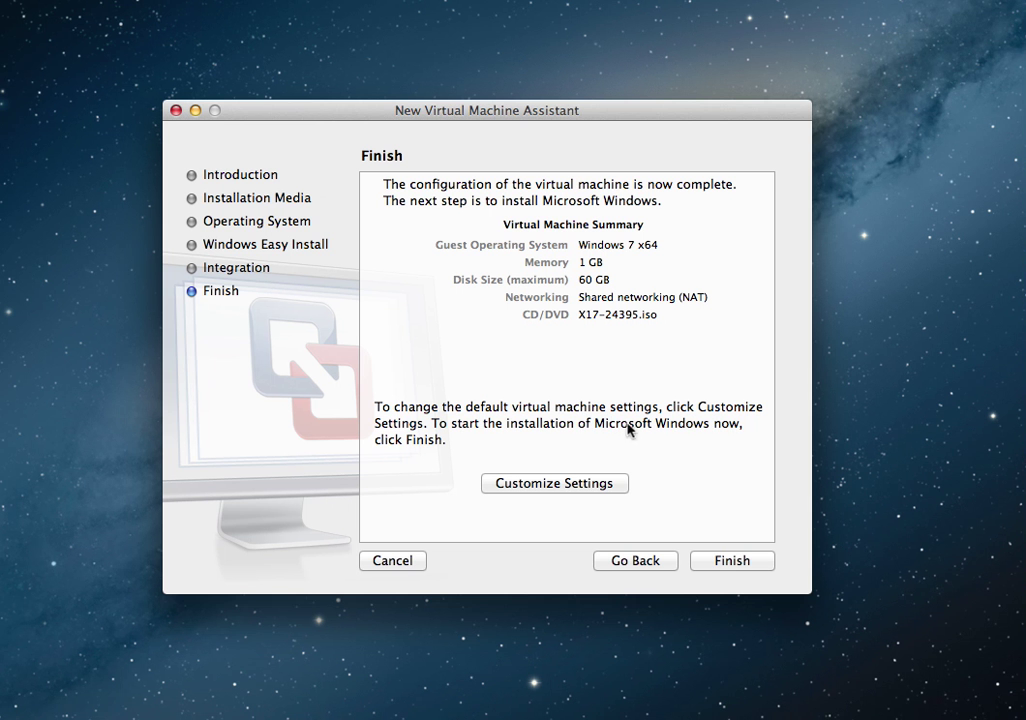
Step: Finish setup and save the virtual machine as 'Windows 7 x64 TEST'
left_click(730, 563)
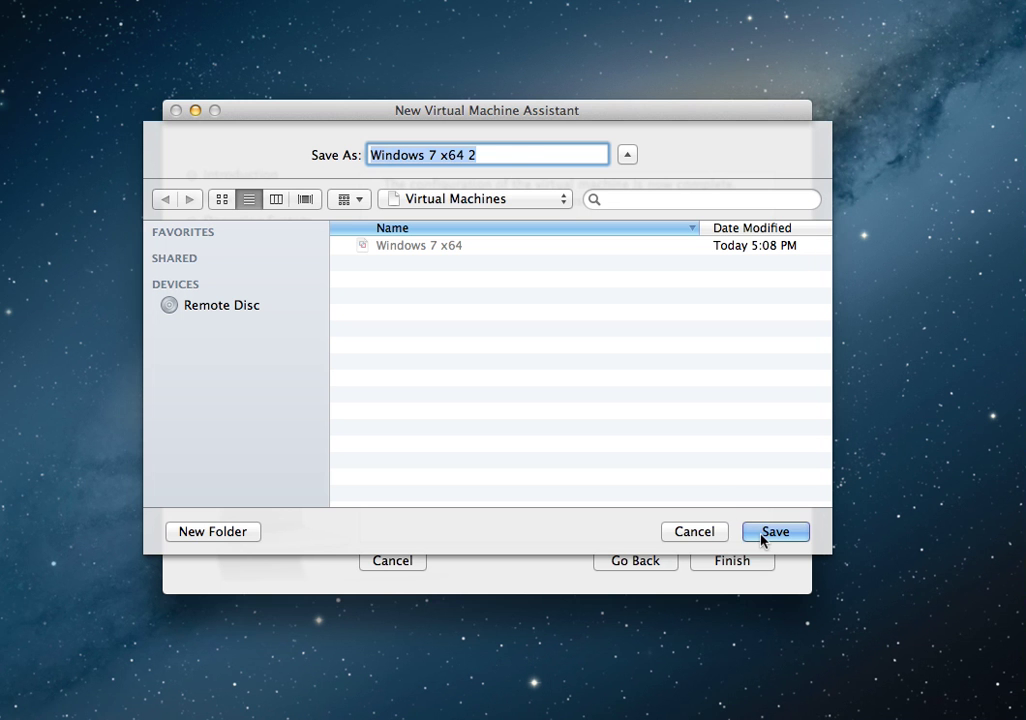
left_click(504, 157)
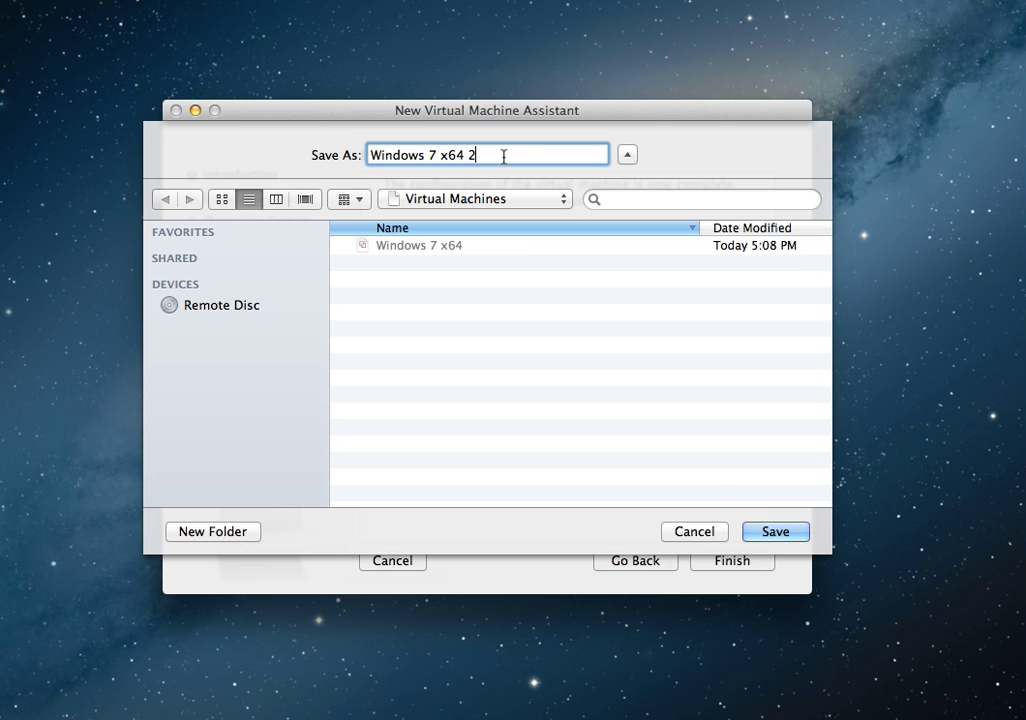
key("BackSpace")
type("TEST")
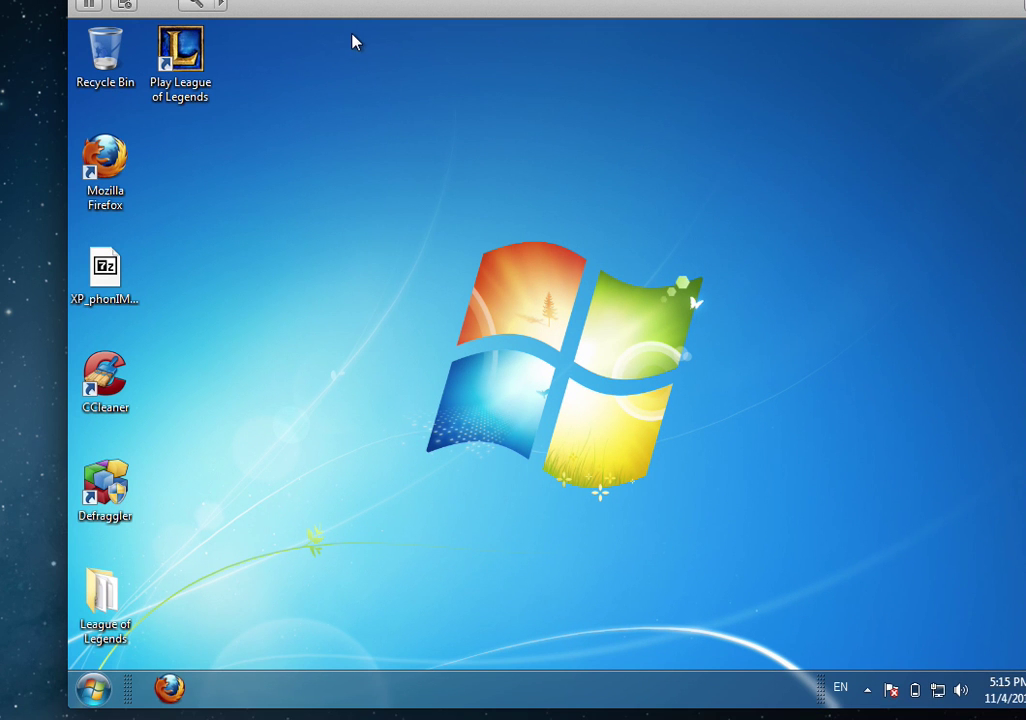
Step: Exit full screen so Windows 7 x64 runs in a regular Fusion window
left_click(348, 12)
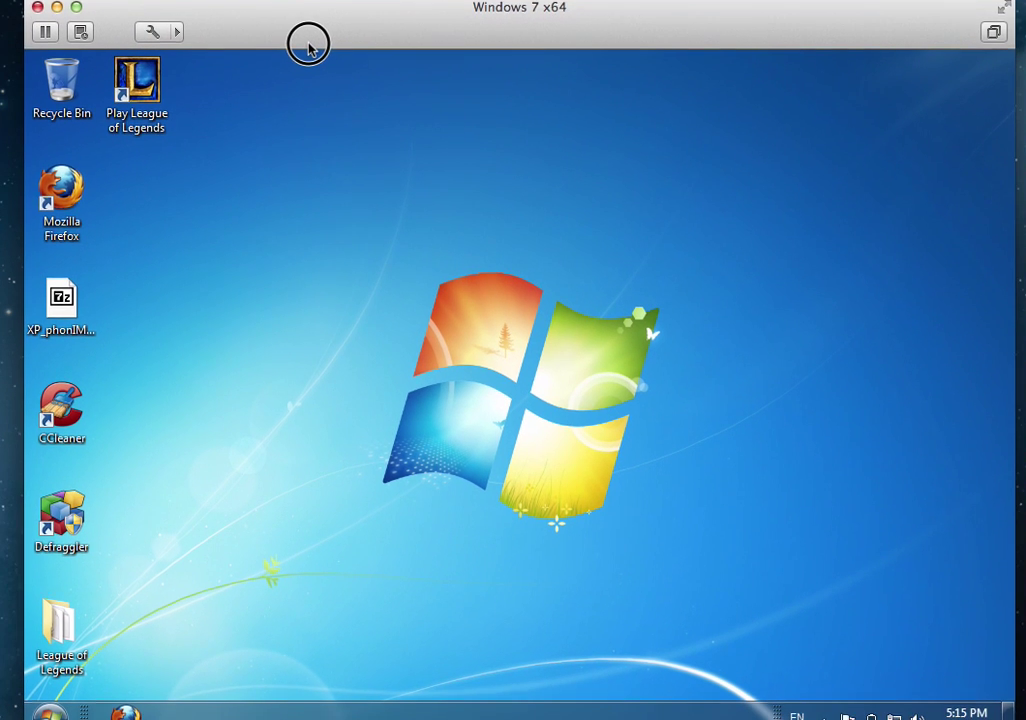